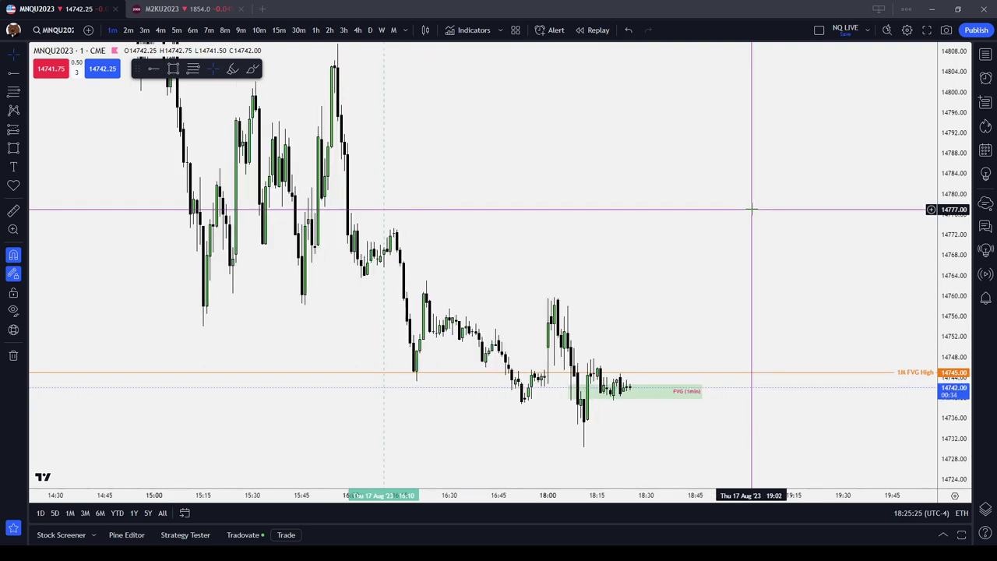
# - Examine the 1-minute MNQU2023 price action around the FVG (1min) zone and the 1M FVG High line
pyautogui.scroll(-3, 518, 366)
pyautogui.scroll(3, 731, 318)
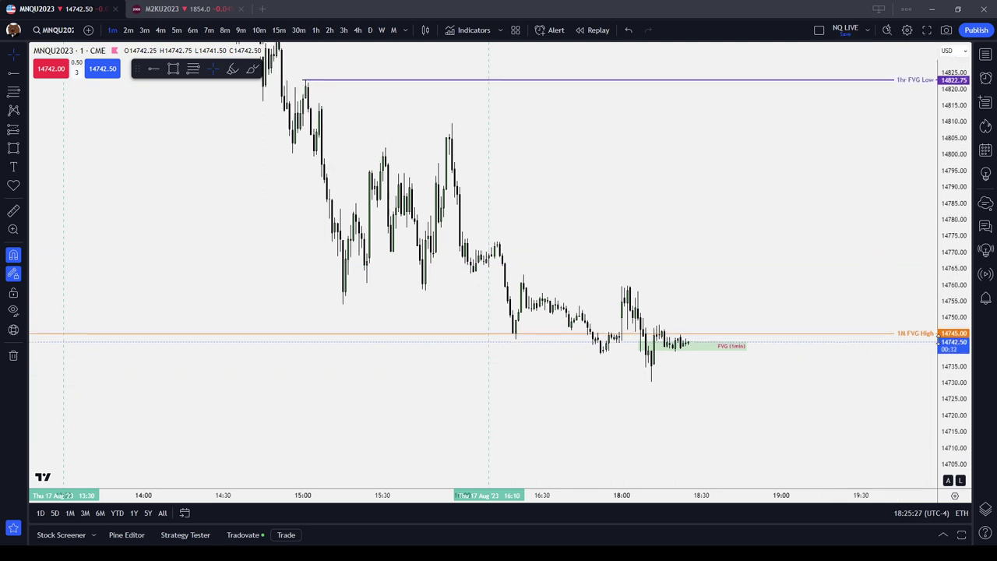
pyautogui.click(683, 345)
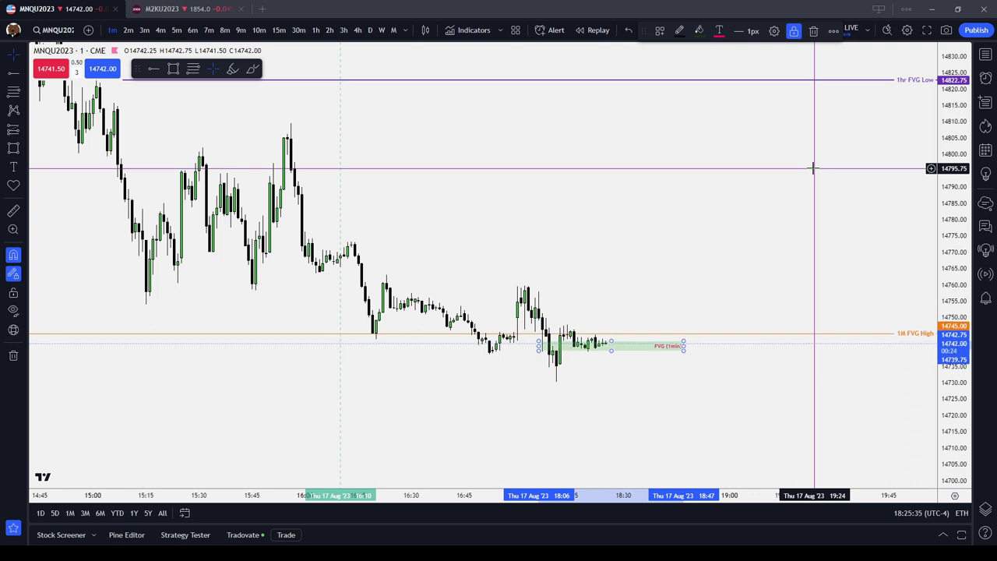
pyautogui.click(746, 194)
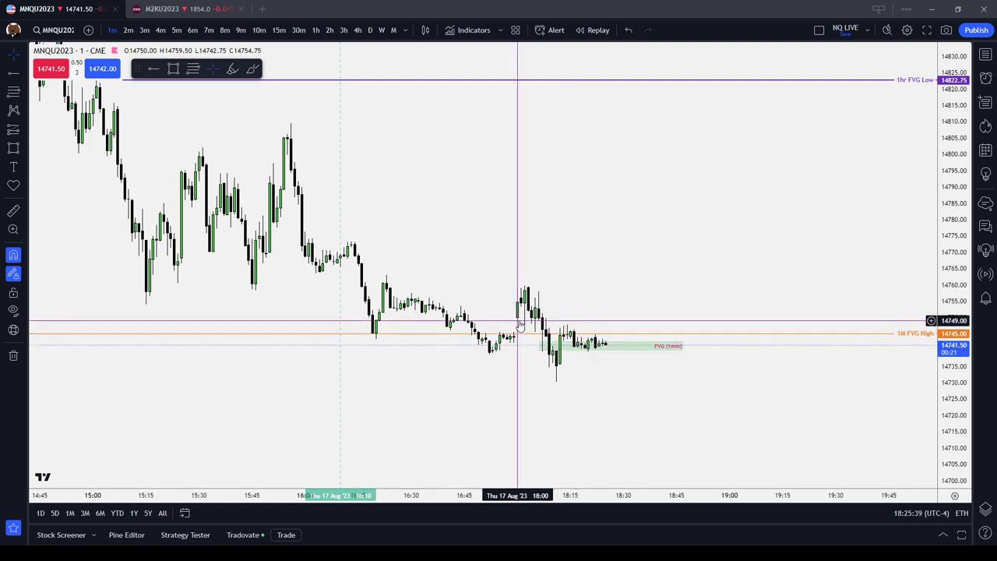
pyautogui.scroll(-1, 558, 279)
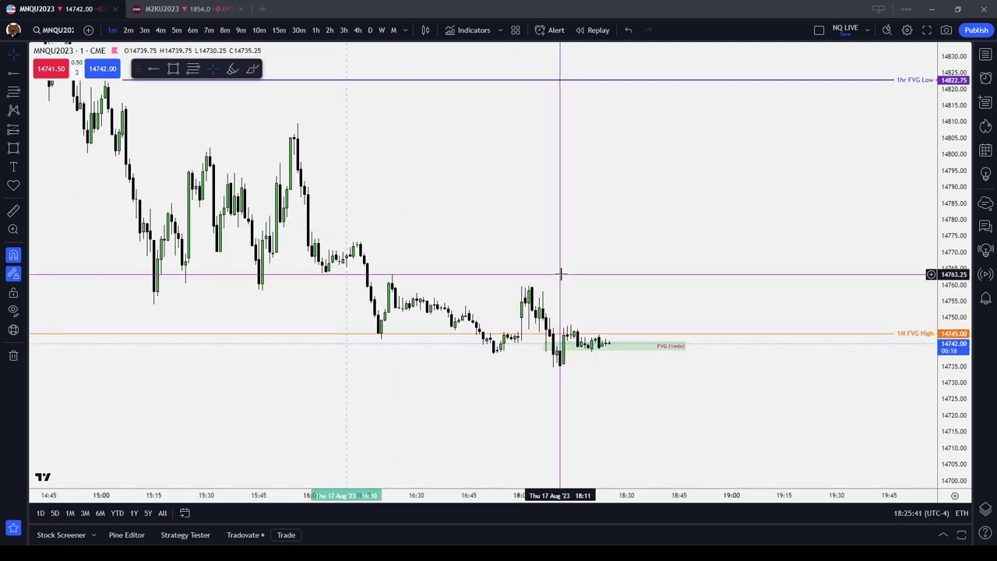
pyautogui.scroll(-1, 559, 274)
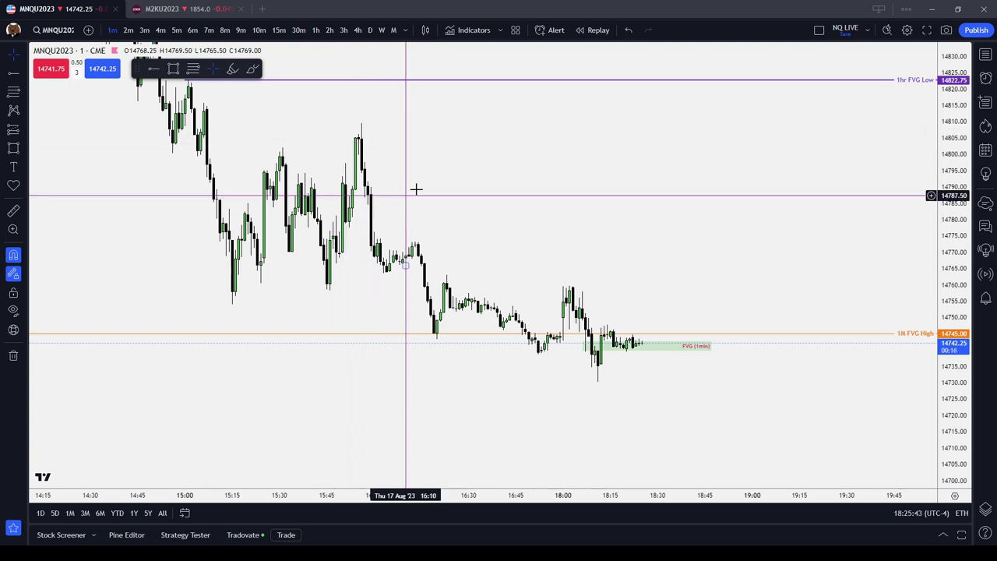
pyautogui.scroll(-2, 399, 198)
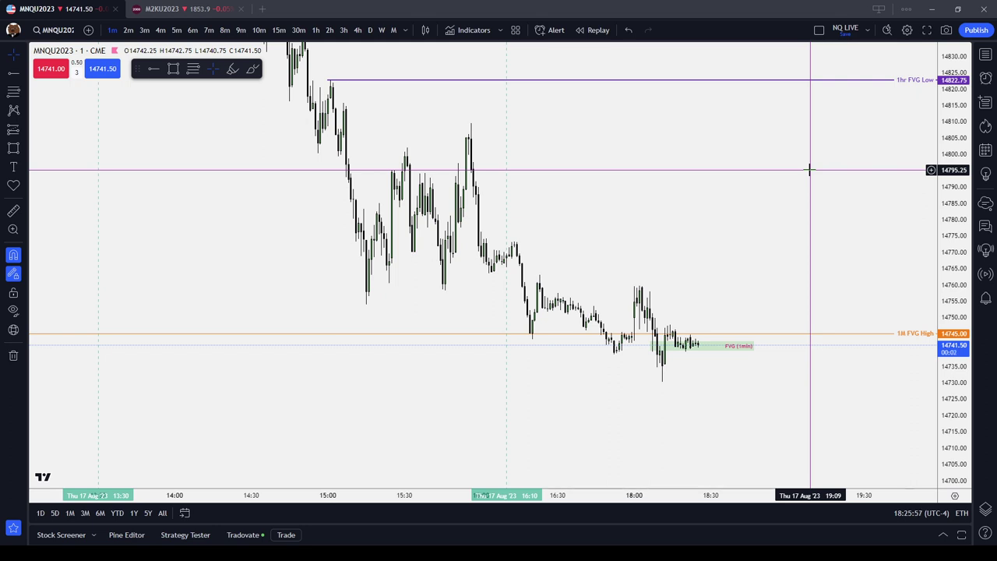
pyautogui.scroll(2, 646, 164)
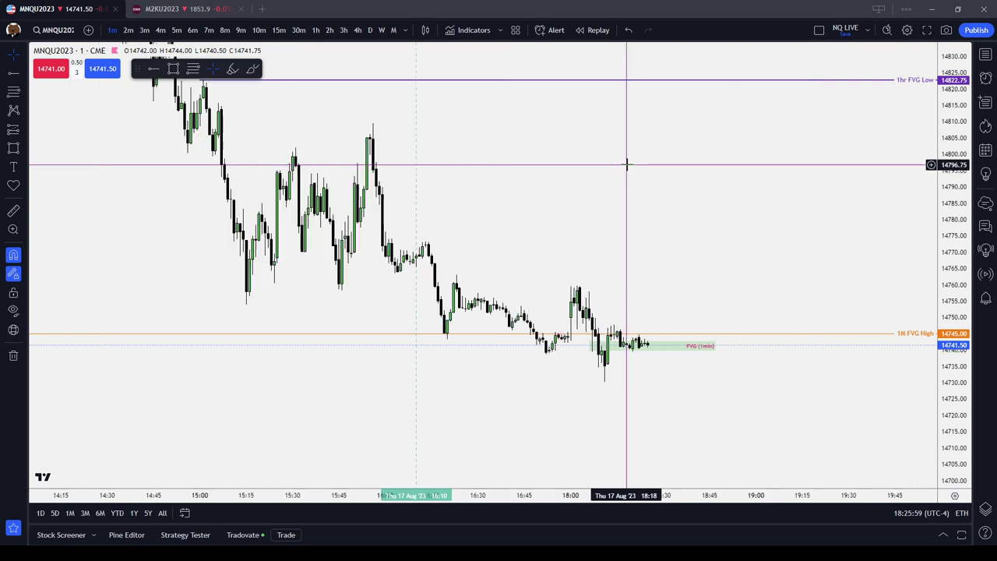
# - Switch the chart to the monthly timeframe and frame the 2023 candles that form the 1M FVG High level
pyautogui.click(395, 30)
pyautogui.scroll(3, 848, 225)
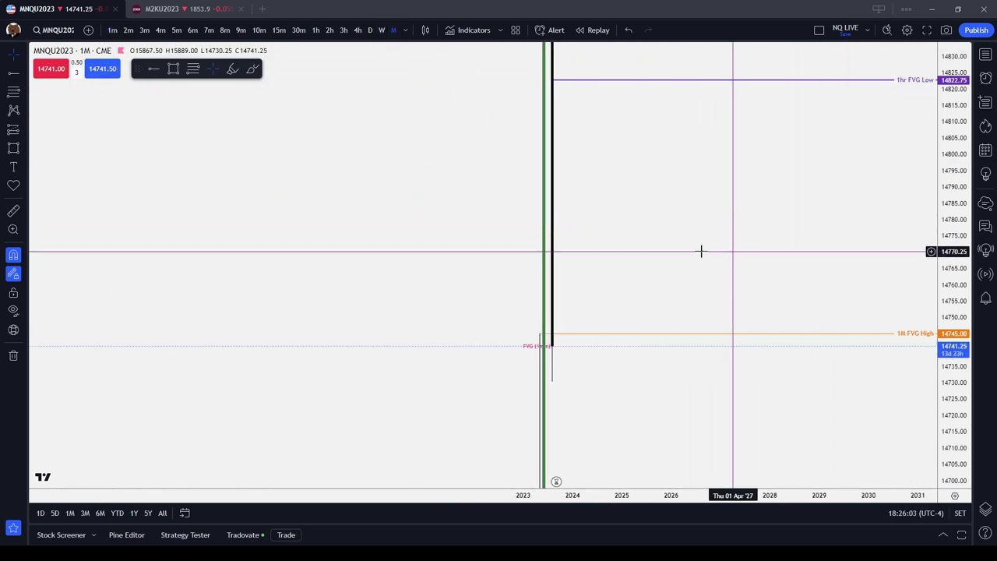
pyautogui.moveTo(766, 251); pyautogui.dragTo(928, 284)
pyautogui.moveTo(947, 194); pyautogui.dragTo(952, 463)
pyautogui.scroll(7, 870, 423)
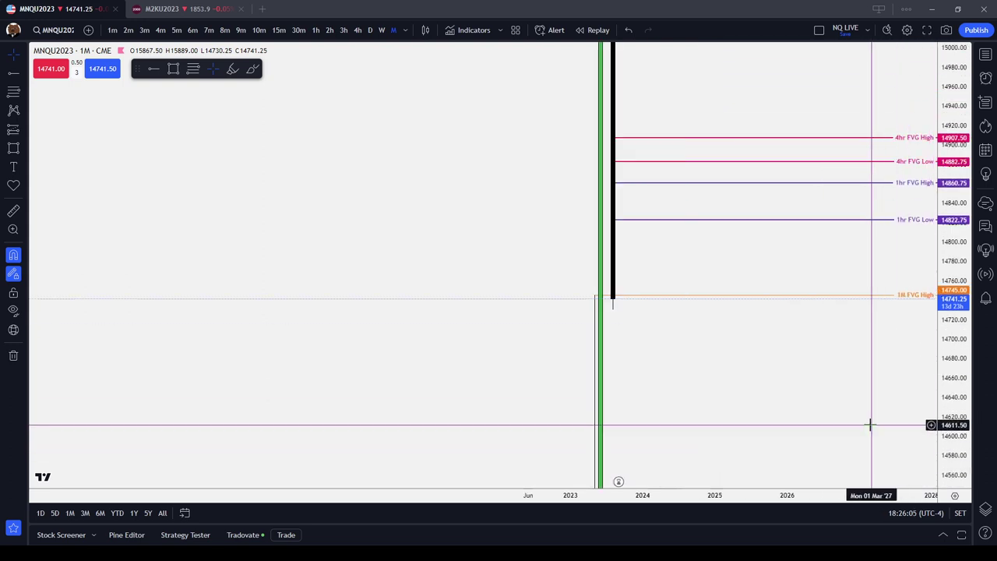
pyautogui.moveTo(628, 372); pyautogui.dragTo(734, 453)
pyautogui.moveTo(943, 345); pyautogui.dragTo(931, 488)
pyautogui.scroll(3, 739, 409)
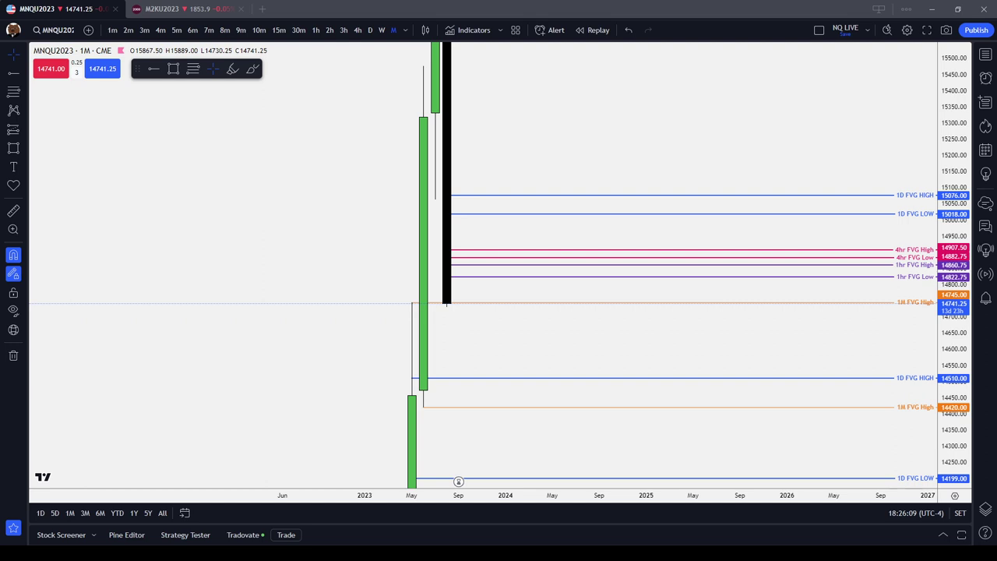
pyautogui.scroll(4, 598, 360)
pyautogui.moveTo(414, 343); pyautogui.dragTo(788, 429)
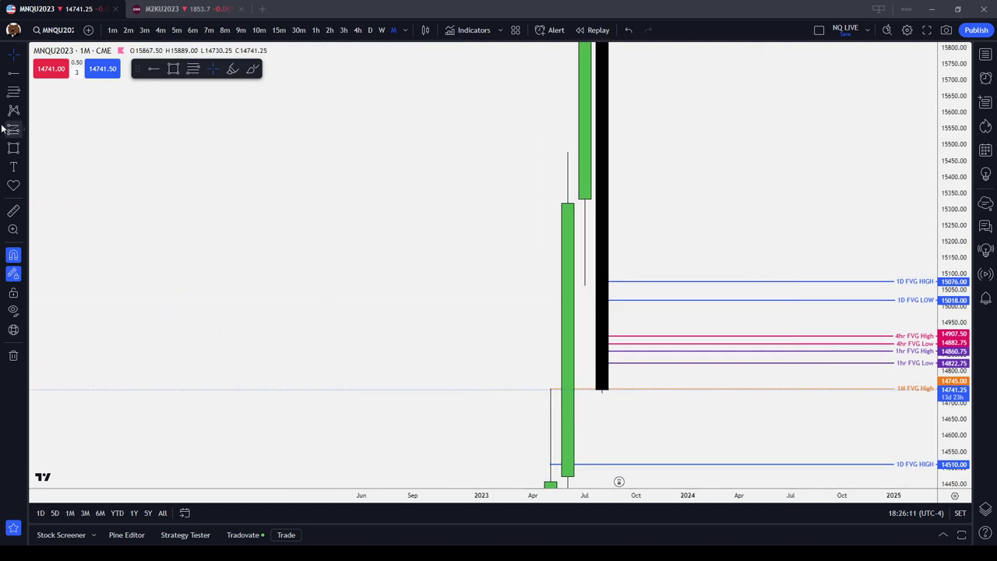
# - Circle the May 2023 candle's high with the brush, mark a short stroke beneath it, and delete both brush strokes
pyautogui.moveTo(583, 384)
pyautogui.mouseDown()
pyautogui.moveTo(534, 386)
pyautogui.moveTo(577, 399)
pyautogui.moveTo(584, 387)
pyautogui.mouseUp()
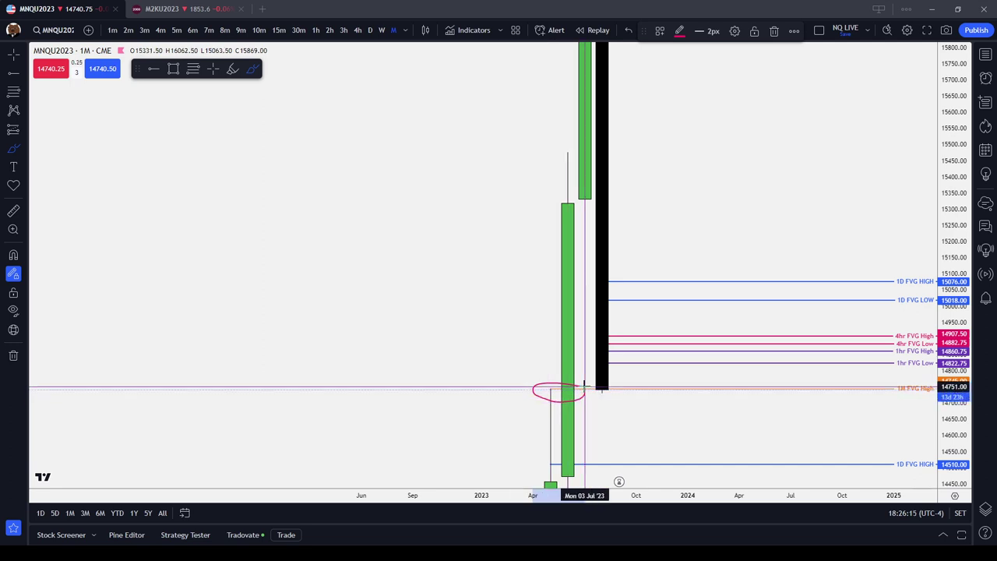
pyautogui.moveTo(587, 433); pyautogui.dragTo(585, 434)
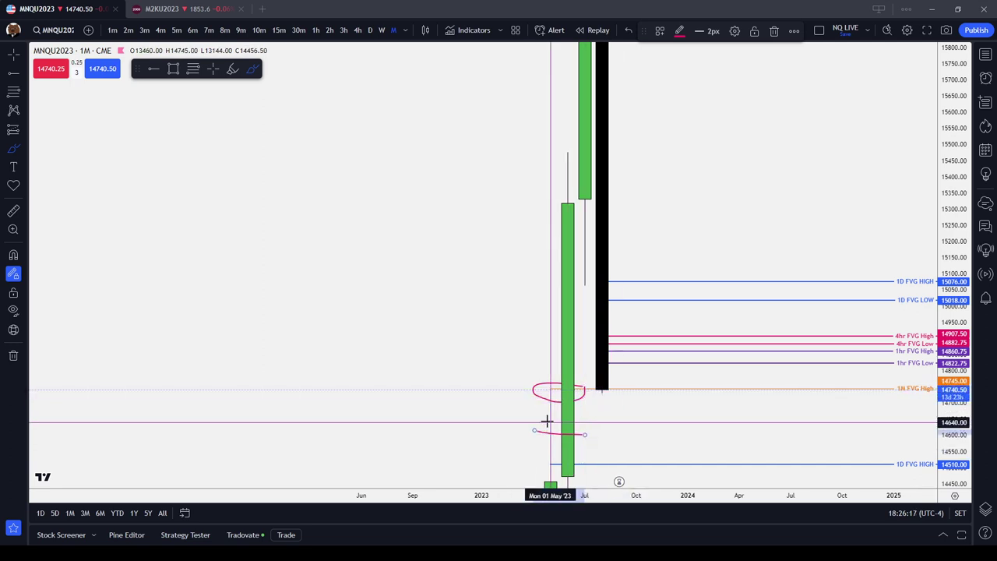
pyautogui.click(776, 32)
pyautogui.click(556, 391)
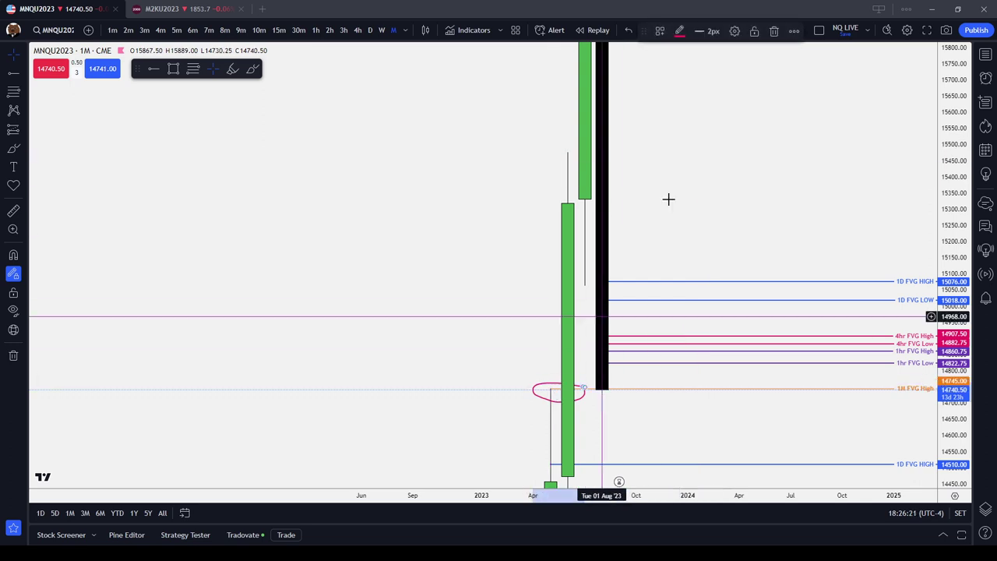
pyautogui.click(775, 30)
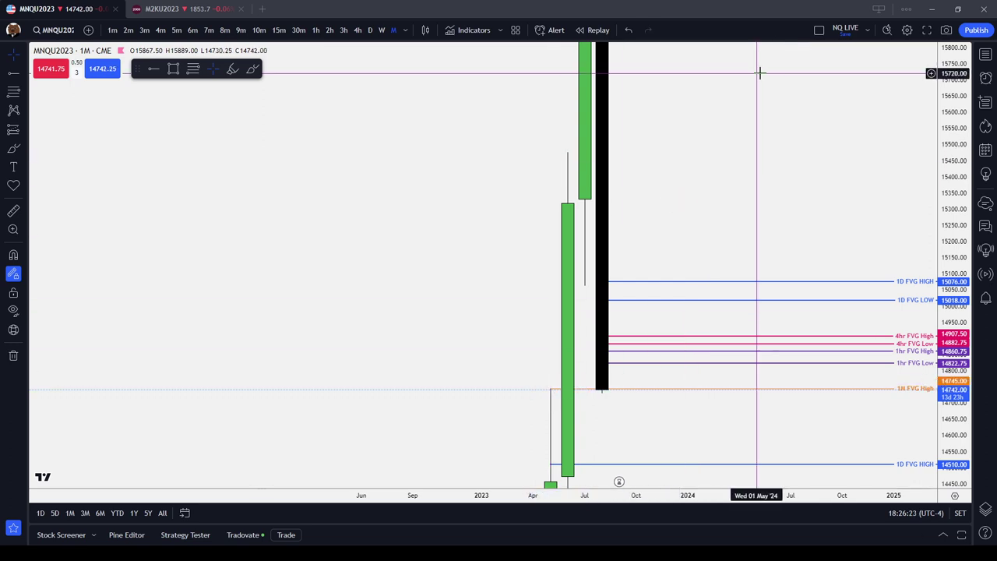
# - Switch the chart to the 10-minute timeframe and frame the decline from the 1D FVG LOW to the 1M FVG High
pyautogui.click(259, 30)
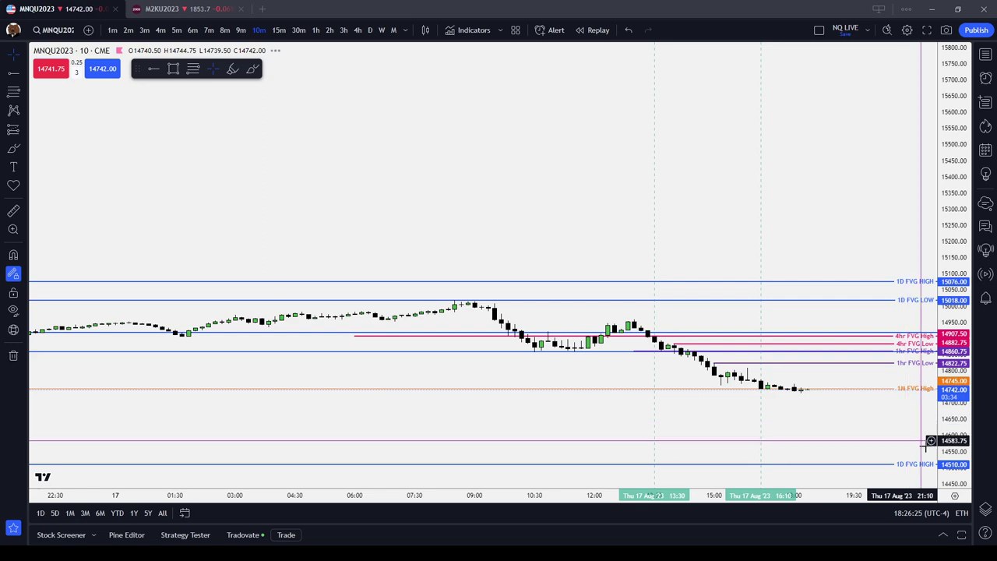
pyautogui.moveTo(836, 250); pyautogui.dragTo(818, 39)
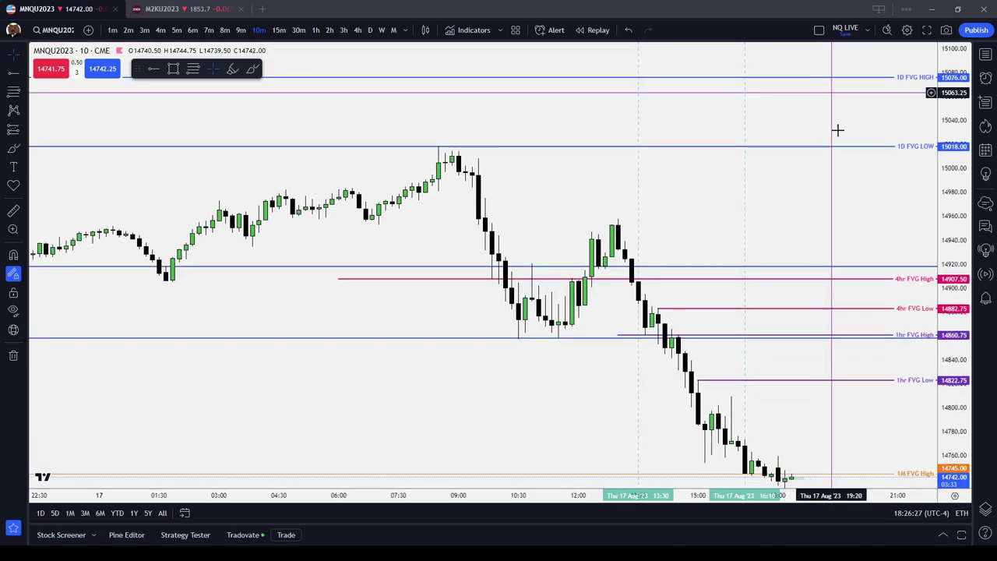
pyautogui.moveTo(839, 408); pyautogui.dragTo(736, 367)
pyautogui.scroll(-1, 737, 366)
pyautogui.scroll(-6, 737, 366)
pyautogui.moveTo(814, 179); pyautogui.dragTo(679, 168)
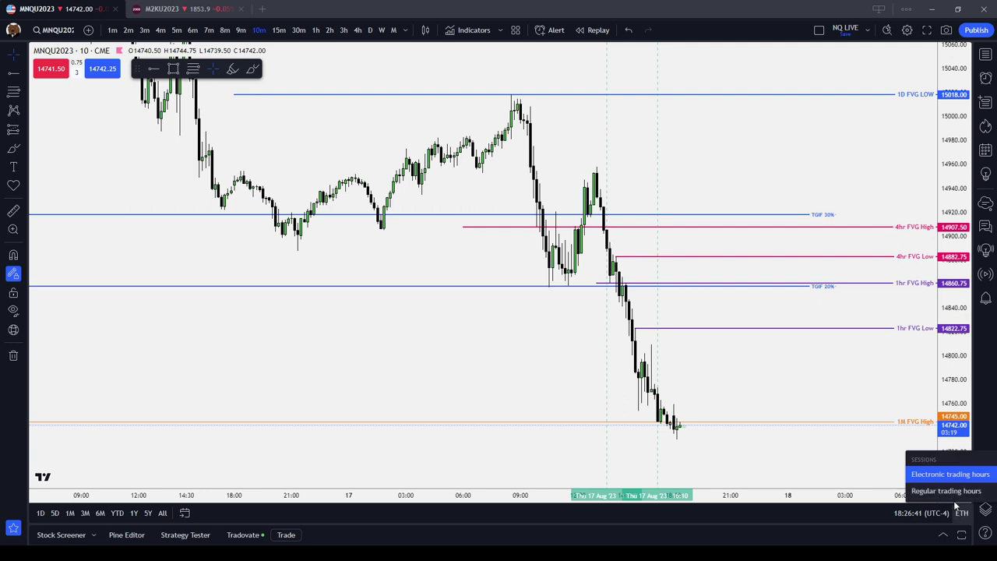
# - Display only regular trading hours to view the opening gap, and restore electronic trading hours
pyautogui.click(945, 490)
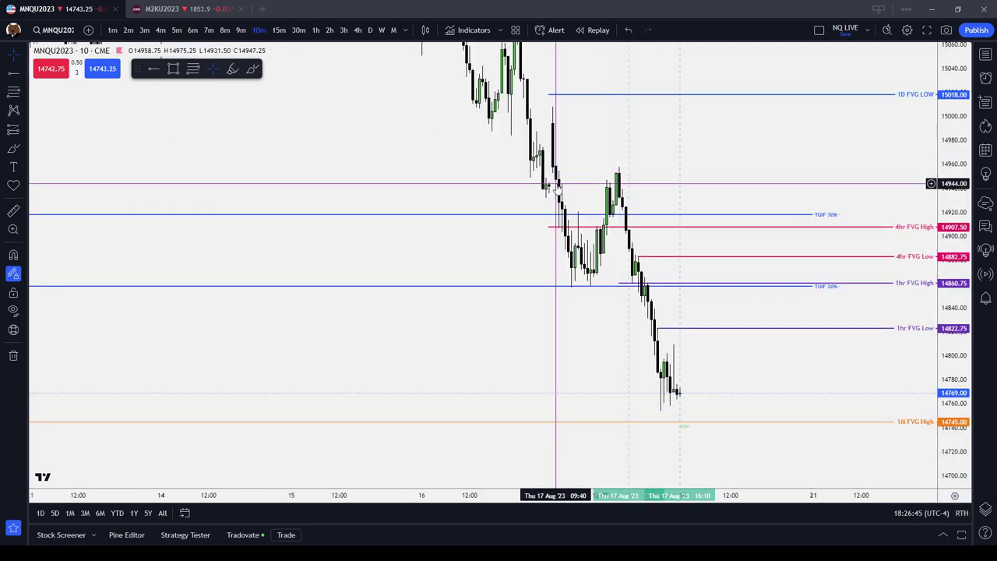
pyautogui.scroll(1, 687, 356)
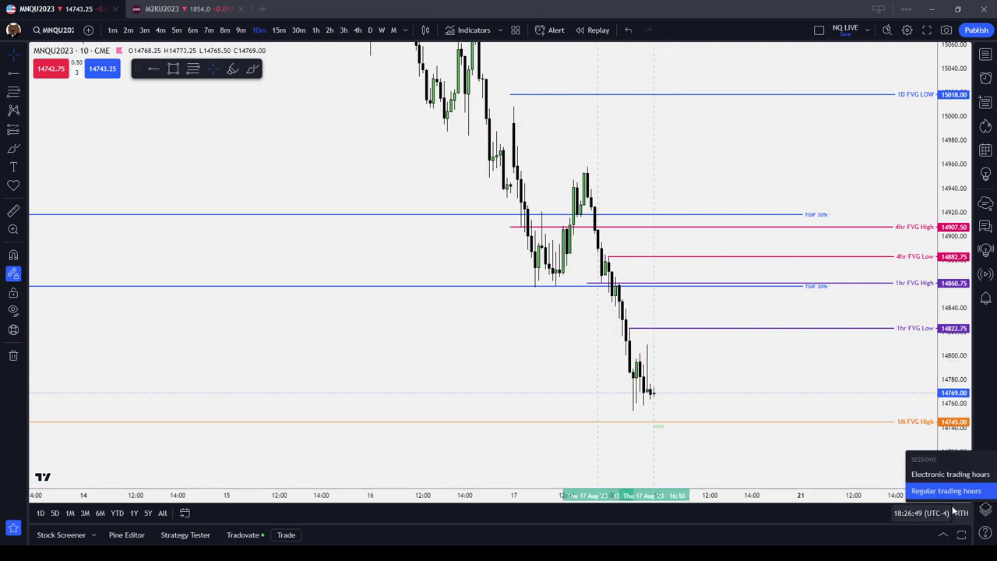
pyautogui.click(950, 474)
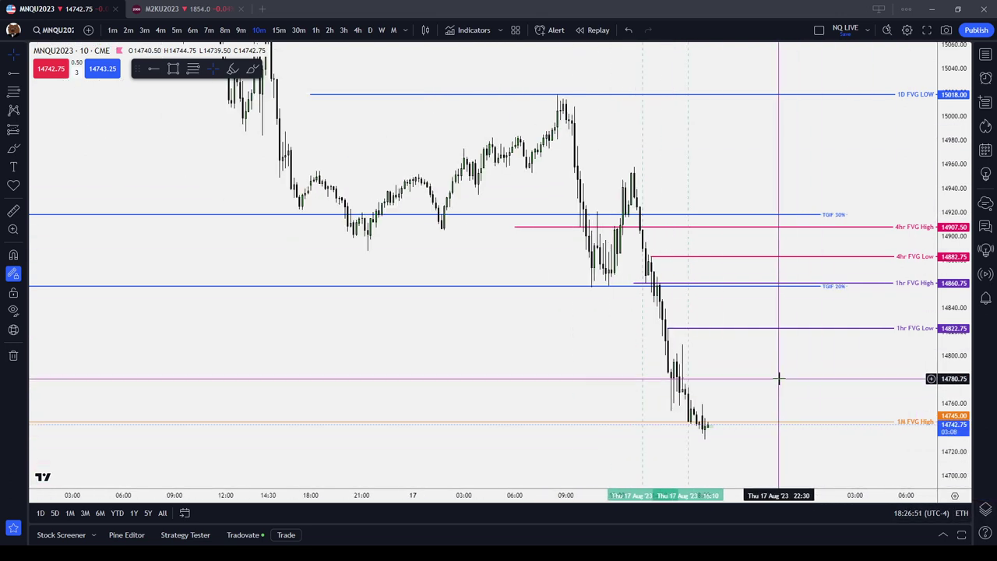
pyautogui.scroll(1, 685, 148)
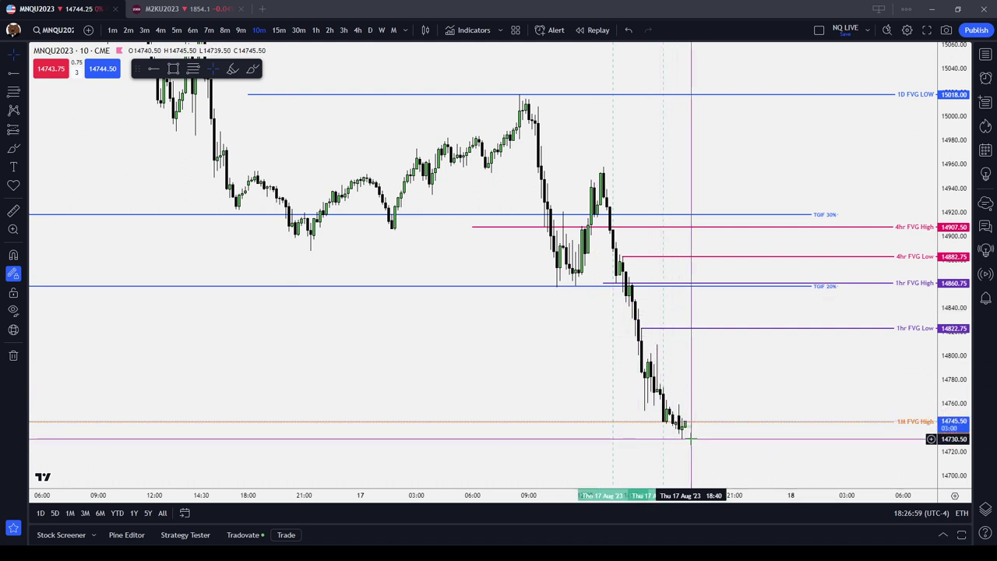
# - Return to the monthly timeframe and view the candles around the 1M FVG High level
pyautogui.click(393, 29)
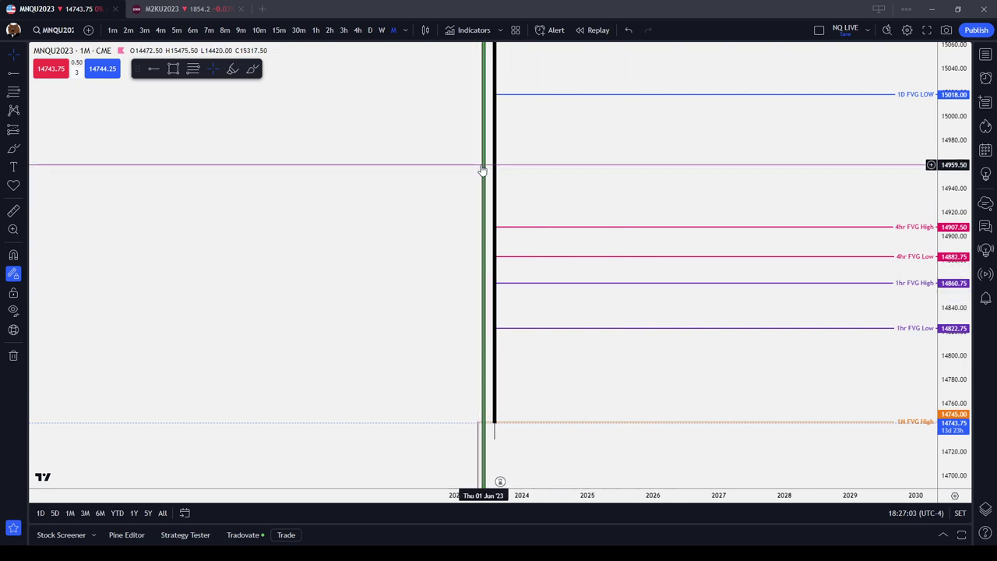
pyautogui.scroll(3, 473, 300)
pyautogui.moveTo(428, 326); pyautogui.dragTo(574, 354)
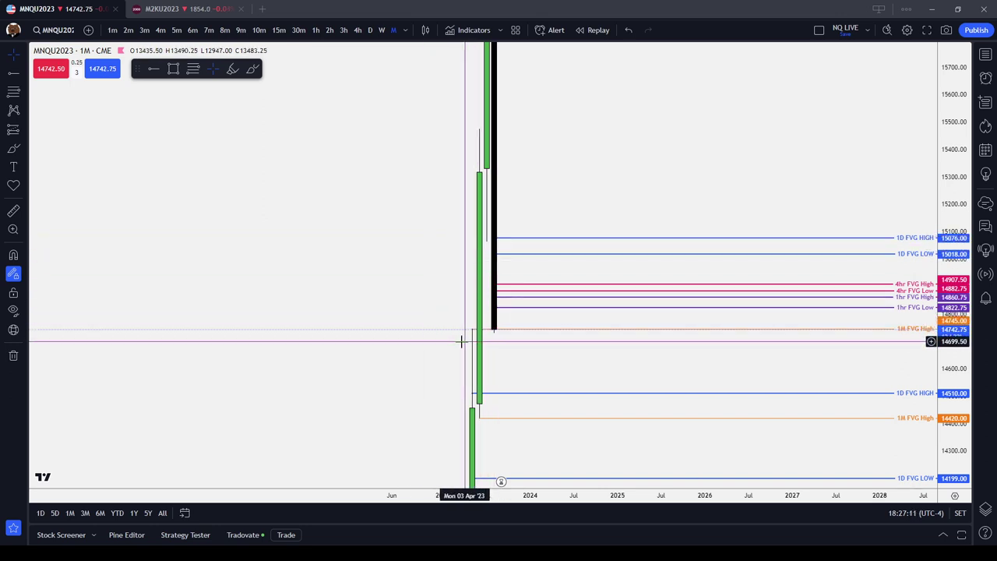
# - Set the chart back to the 10-minute timeframe and rescale it to show the 17 August sell-off and FVG levels
pyautogui.click(259, 29)
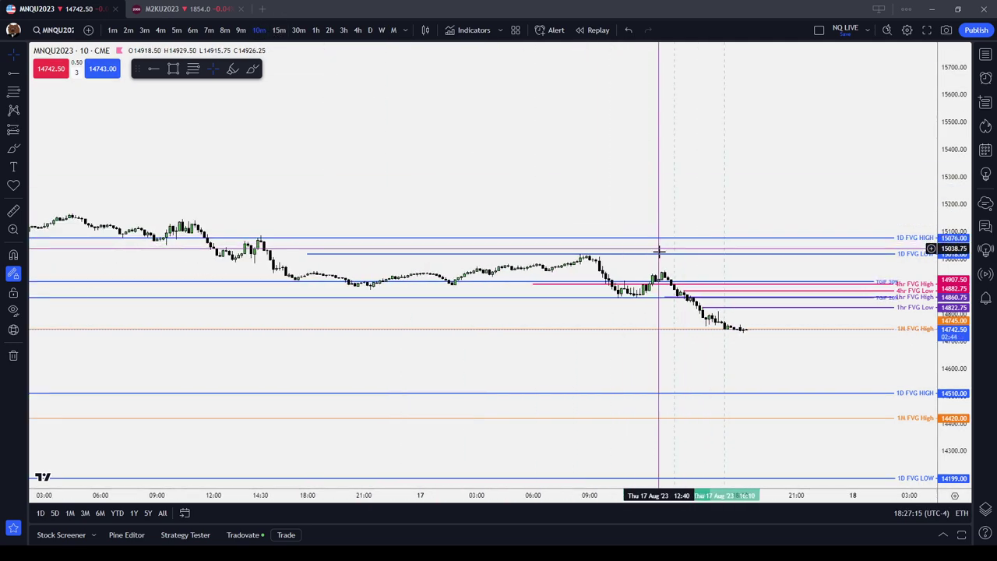
pyautogui.moveTo(963, 451); pyautogui.dragTo(957, 65)
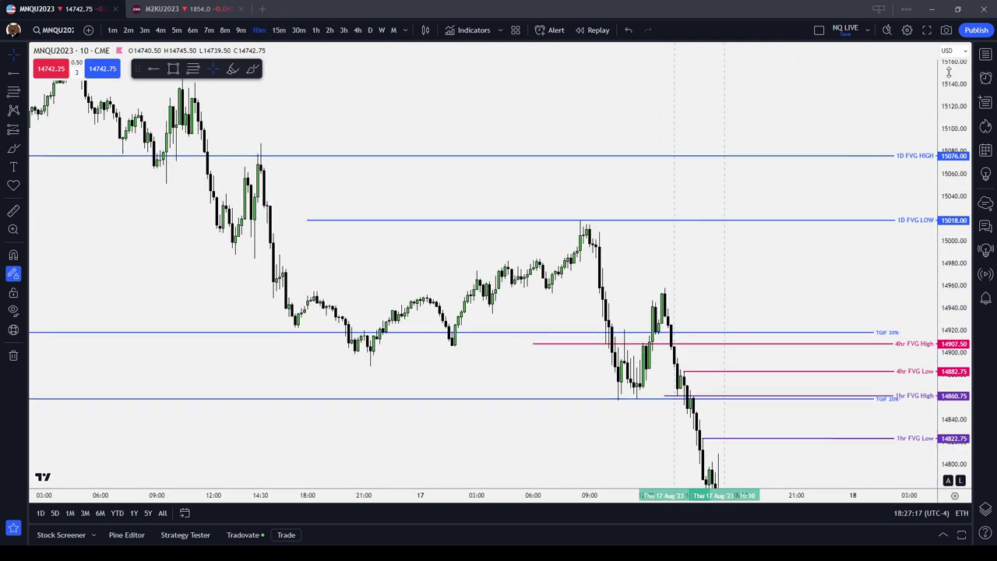
pyautogui.scroll(-2, 868, 138)
pyautogui.moveTo(483, 126); pyautogui.dragTo(260, 84)
pyautogui.moveTo(694, 394); pyautogui.dragTo(749, 427)
pyautogui.scroll(2, 748, 426)
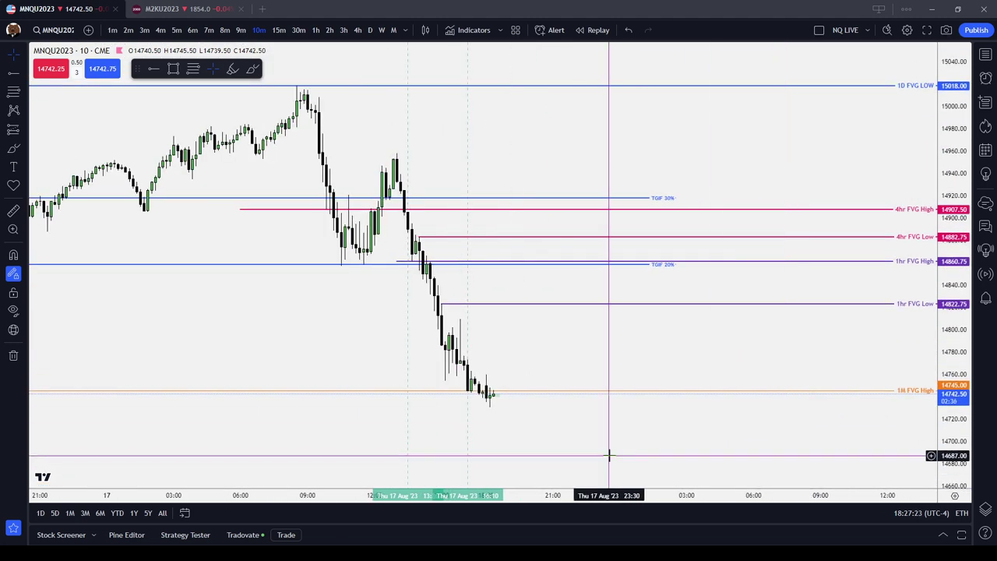
pyautogui.scroll(2, 609, 455)
pyautogui.moveTo(542, 336); pyautogui.dragTo(845, 323)
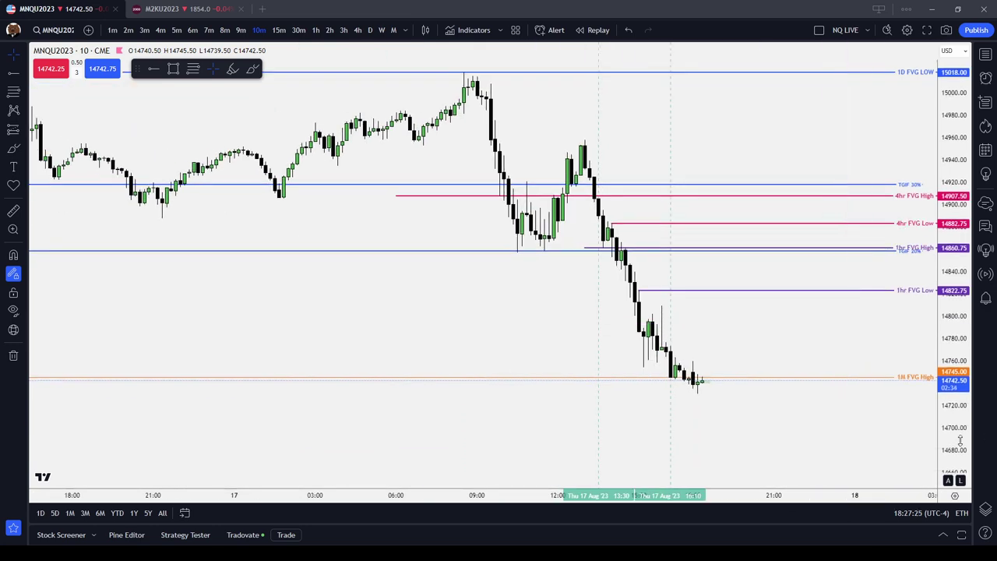
# - Examine the 10-minute candles at the 1M FVG High and the 1-hour, 4-hour and daily FVG levels above them
pyautogui.moveTo(960, 441); pyautogui.dragTo(963, 254)
pyautogui.scroll(3, 803, 392)
pyautogui.moveTo(740, 418); pyautogui.dragTo(764, 211)
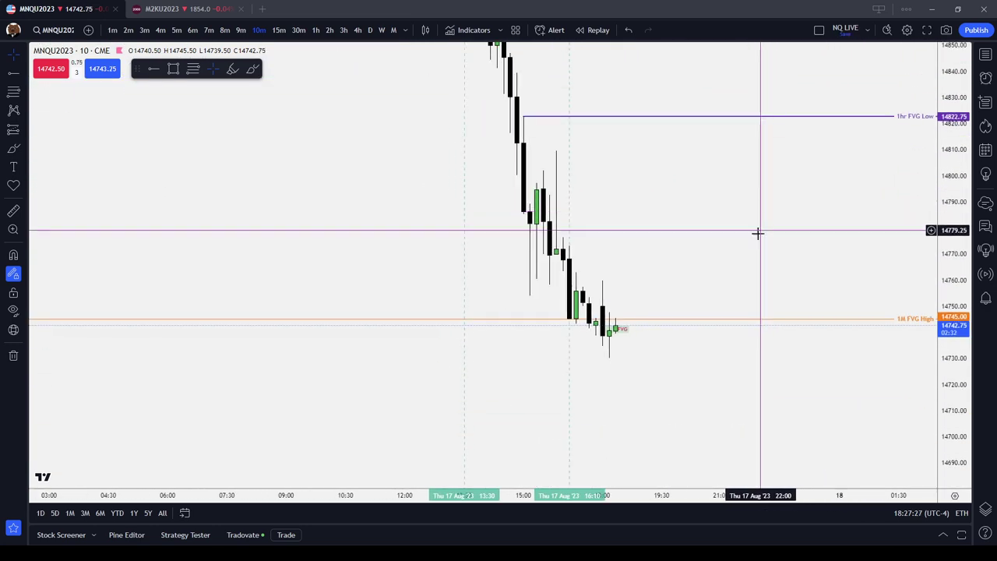
pyautogui.scroll(2, 757, 229)
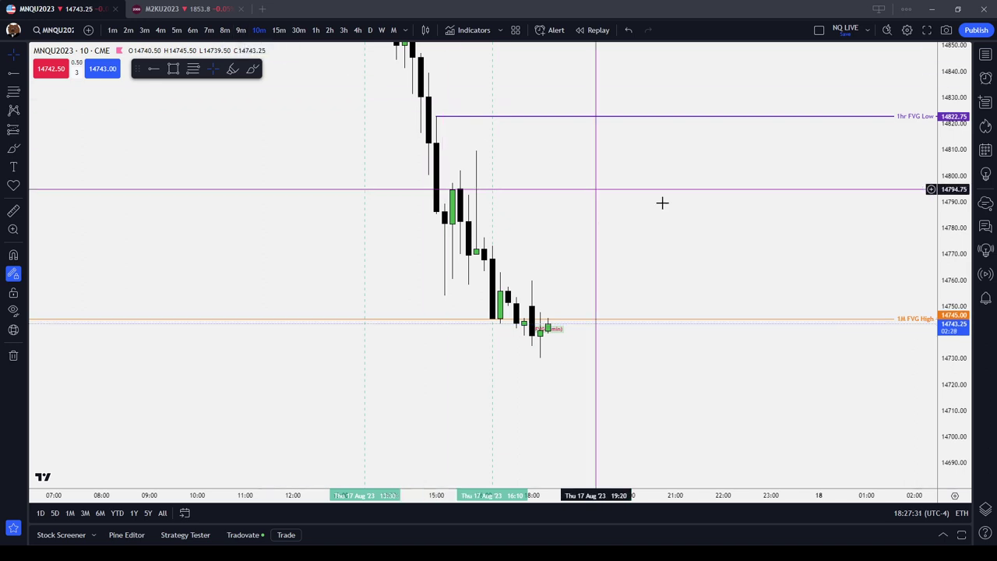
pyautogui.moveTo(672, 212); pyautogui.dragTo(677, 263)
pyautogui.scroll(-1, 677, 263)
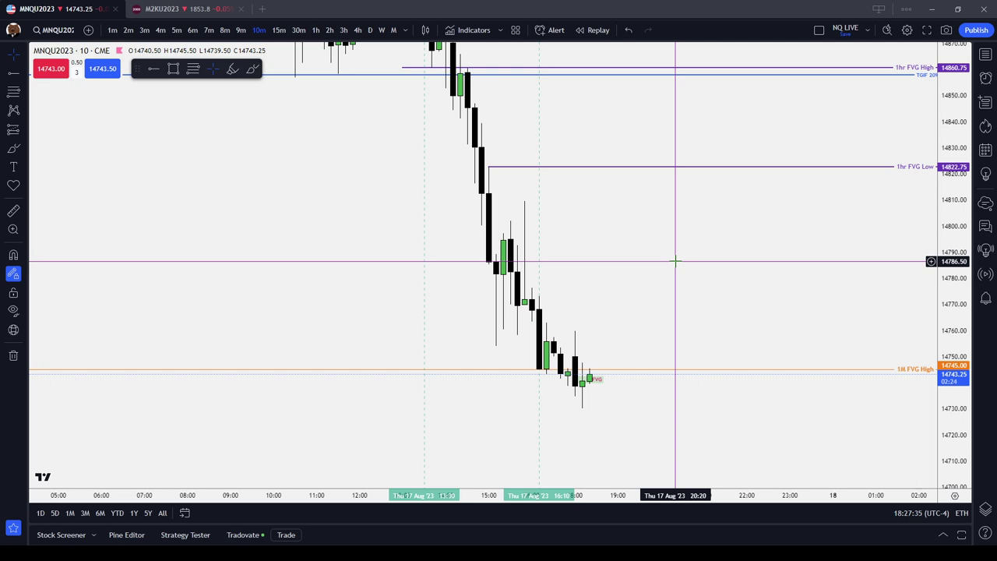
pyautogui.scroll(-2, 675, 261)
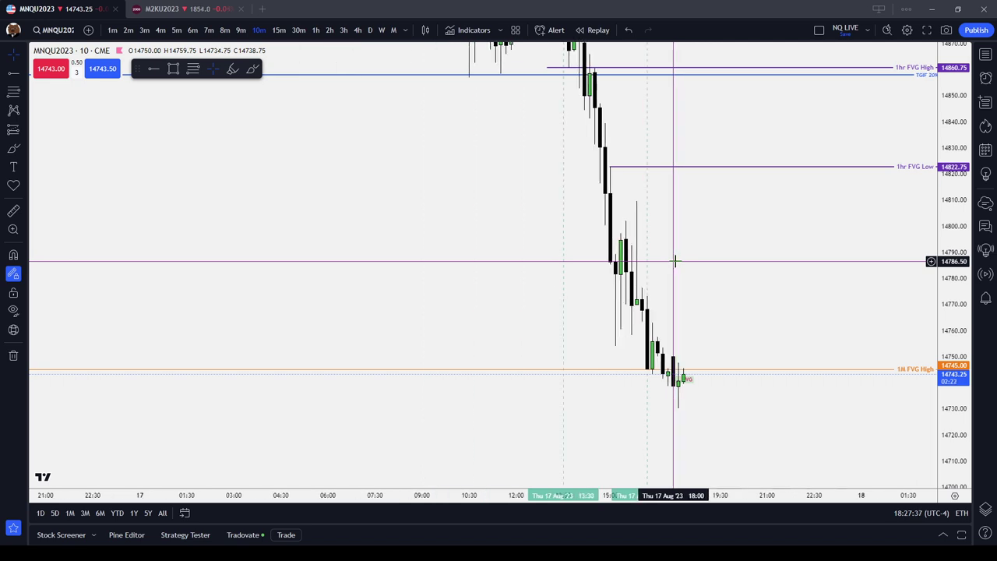
pyautogui.moveTo(785, 187); pyautogui.dragTo(785, 304)
pyautogui.moveTo(944, 200); pyautogui.dragTo(955, 316)
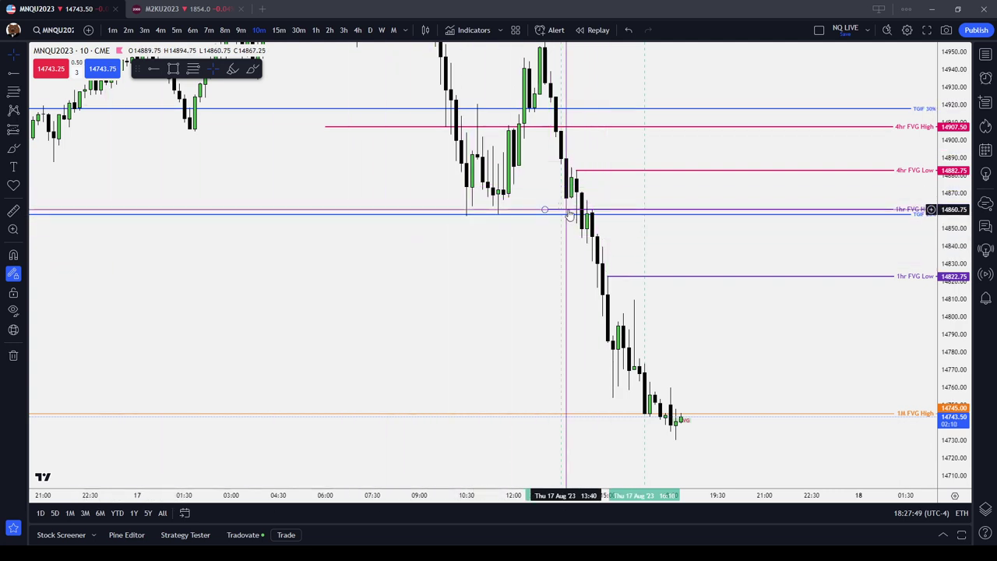
pyautogui.scroll(1, 615, 249)
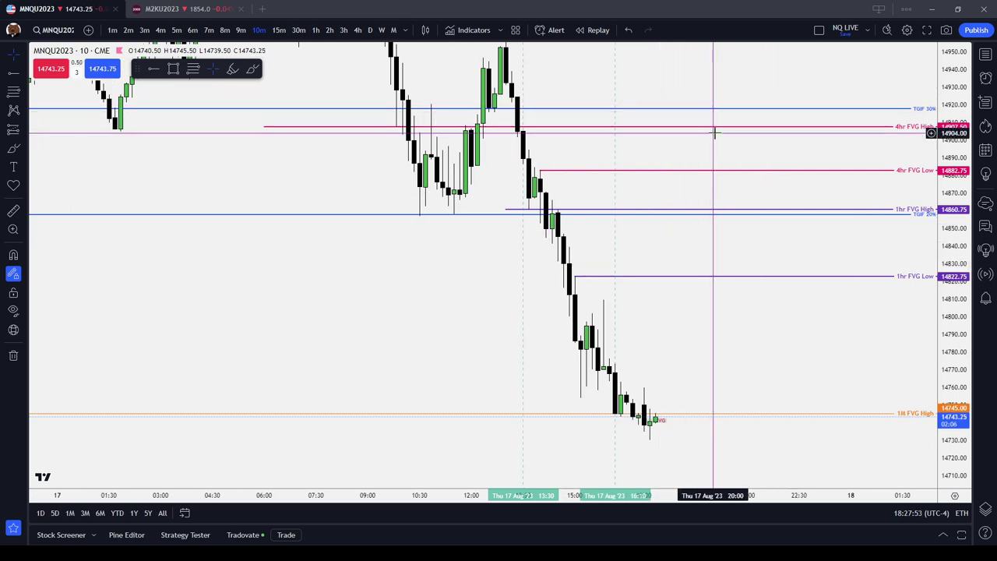
pyautogui.moveTo(701, 69); pyautogui.dragTo(801, 197)
pyautogui.scroll(-2, 801, 196)
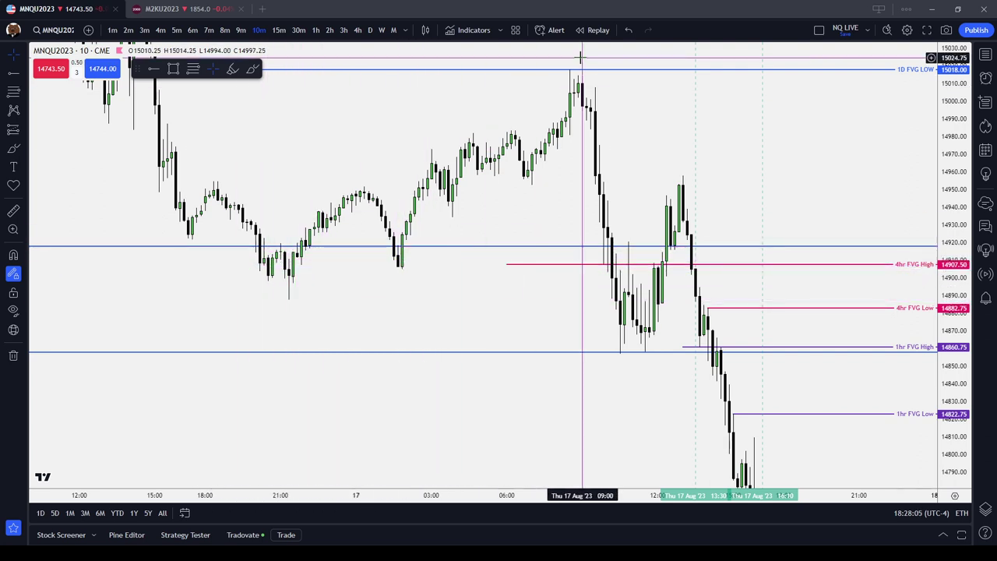
# - Examine the 10-minute candles around the 1D FVG LOW and 1D FVG HIGH levels before the 17 August sell-off
pyautogui.scroll(-1, 305, 258)
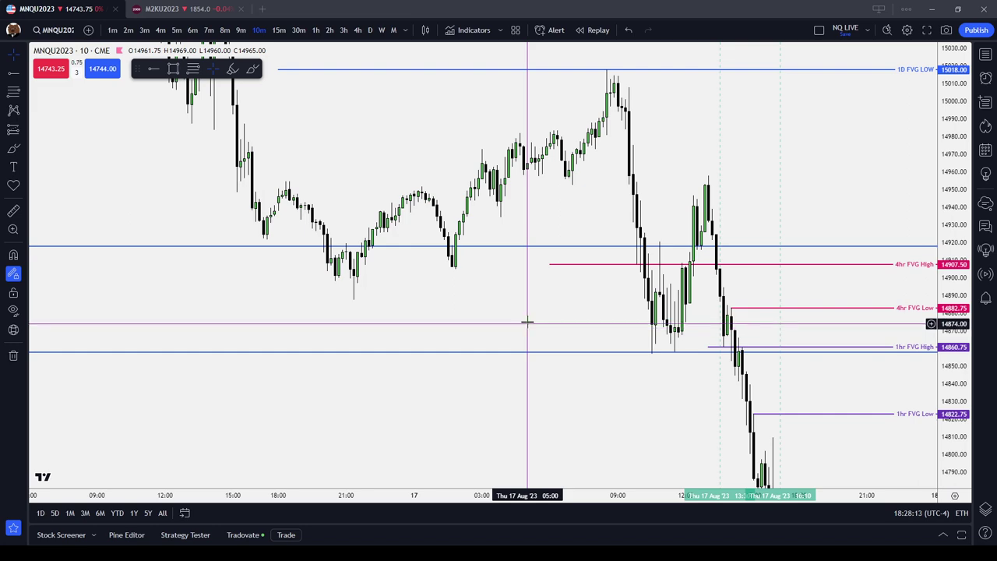
pyautogui.scroll(-3, 525, 324)
pyautogui.moveTo(404, 200); pyautogui.dragTo(353, 269)
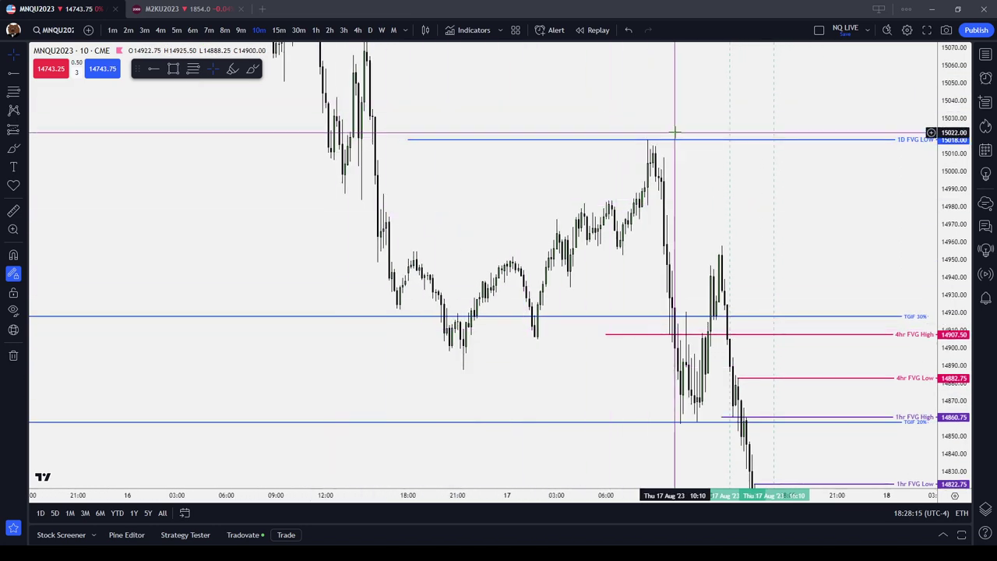
pyautogui.moveTo(577, 205); pyautogui.dragTo(505, 303)
pyautogui.moveTo(959, 119); pyautogui.dragTo(953, 219)
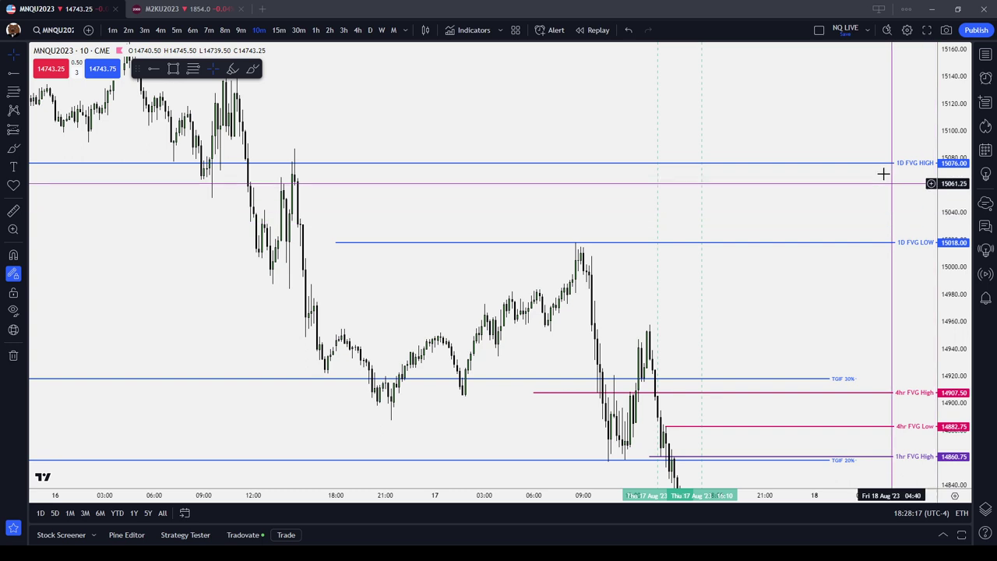
# - Examine the 10-minute decline from the 1D FVG LOW through the TGIF, 4-hour and 1-hour levels to the 1M FVG High
pyautogui.moveTo(867, 311); pyautogui.dragTo(823, 123)
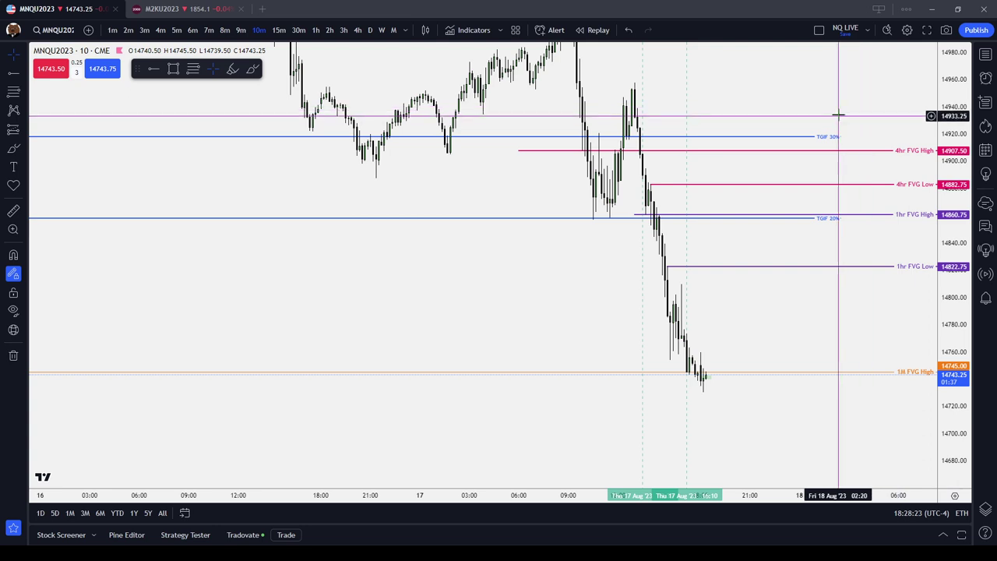
pyautogui.moveTo(803, 120); pyautogui.dragTo(798, 267)
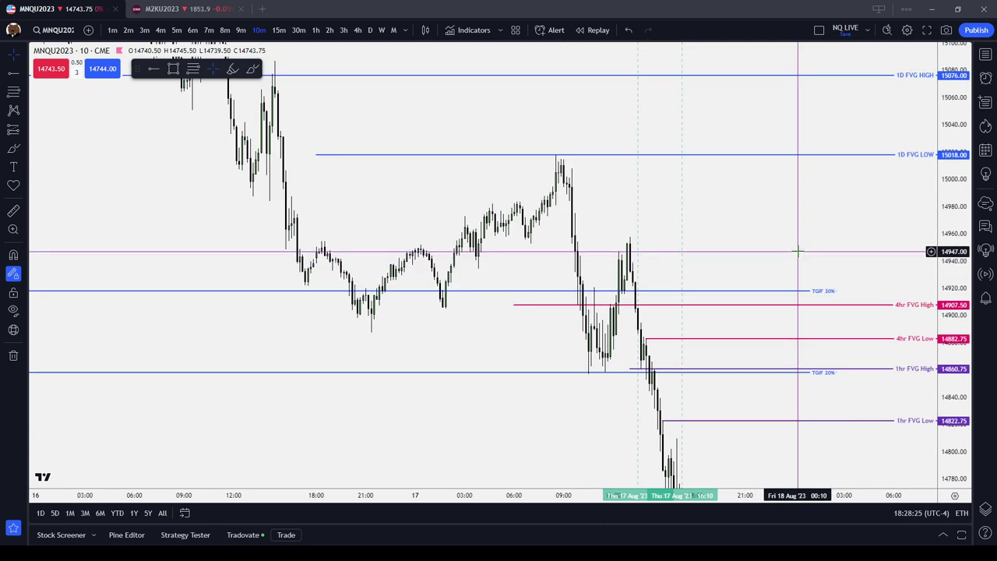
pyautogui.scroll(-1, 734, 241)
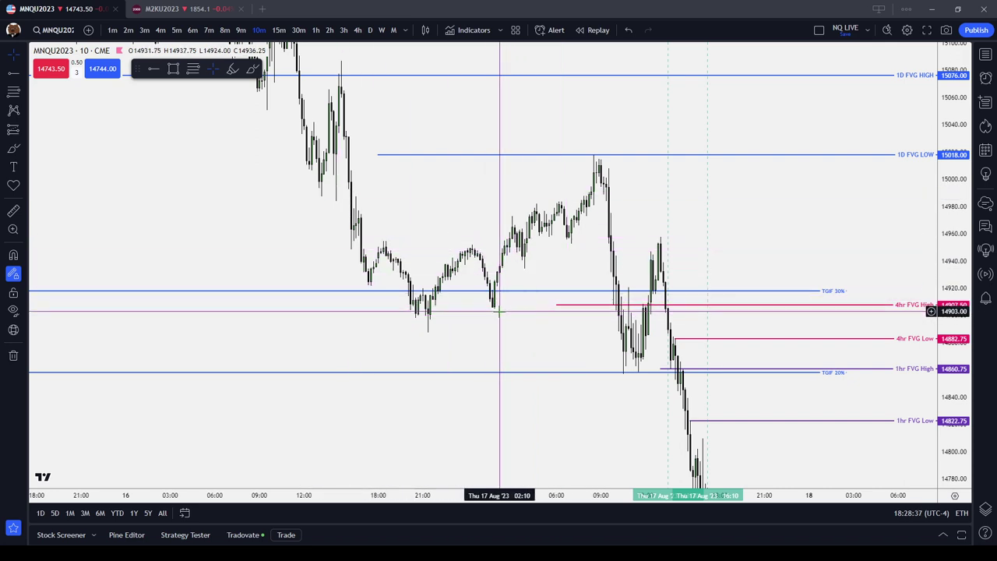
pyautogui.moveTo(499, 310); pyautogui.dragTo(490, 289)
pyautogui.moveTo(784, 225); pyautogui.dragTo(776, 207)
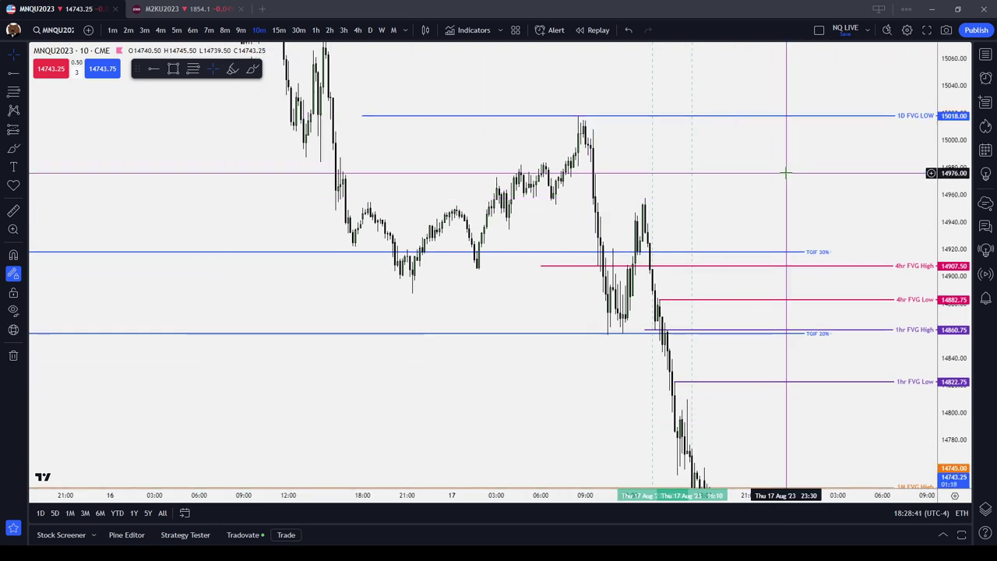
pyautogui.scroll(3, 784, 169)
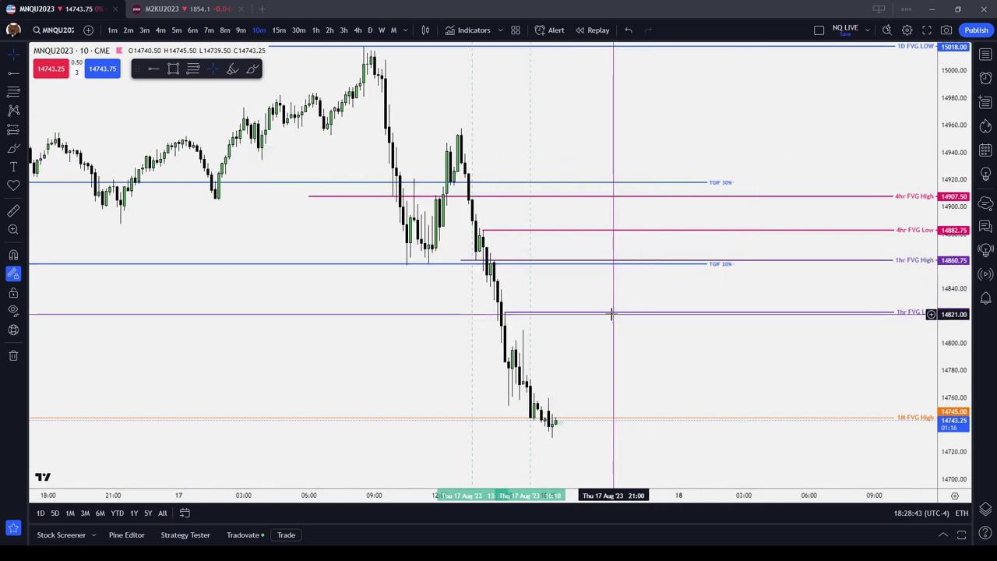
pyautogui.scroll(-2, 611, 314)
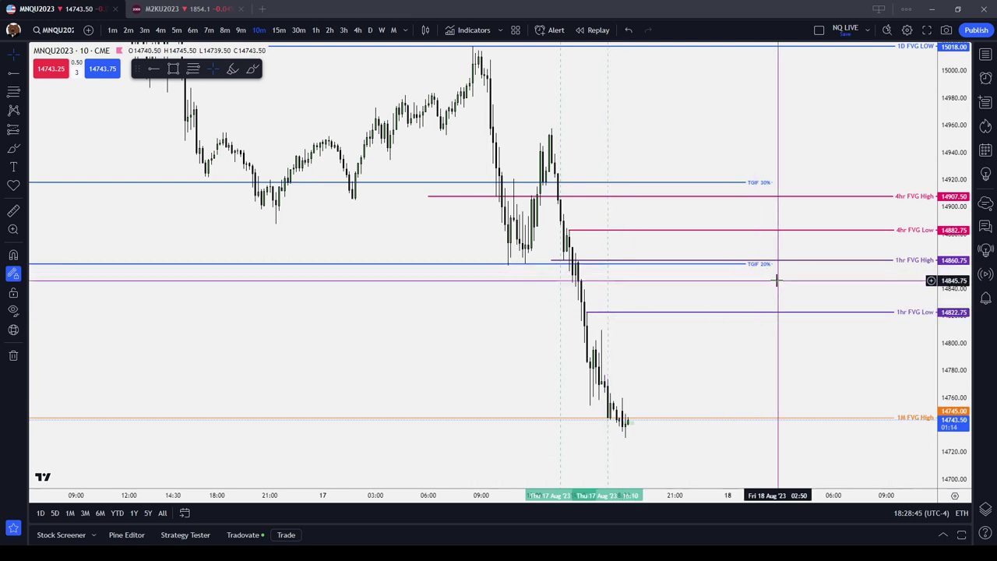
# - Switch to the monthly timeframe and rescale the chart to inspect the candles at the 1M FVG High level
pyautogui.click(393, 29)
pyautogui.moveTo(957, 304); pyautogui.dragTo(961, 460)
pyautogui.scroll(2, 807, 382)
pyautogui.moveTo(794, 393); pyautogui.dragTo(855, 375)
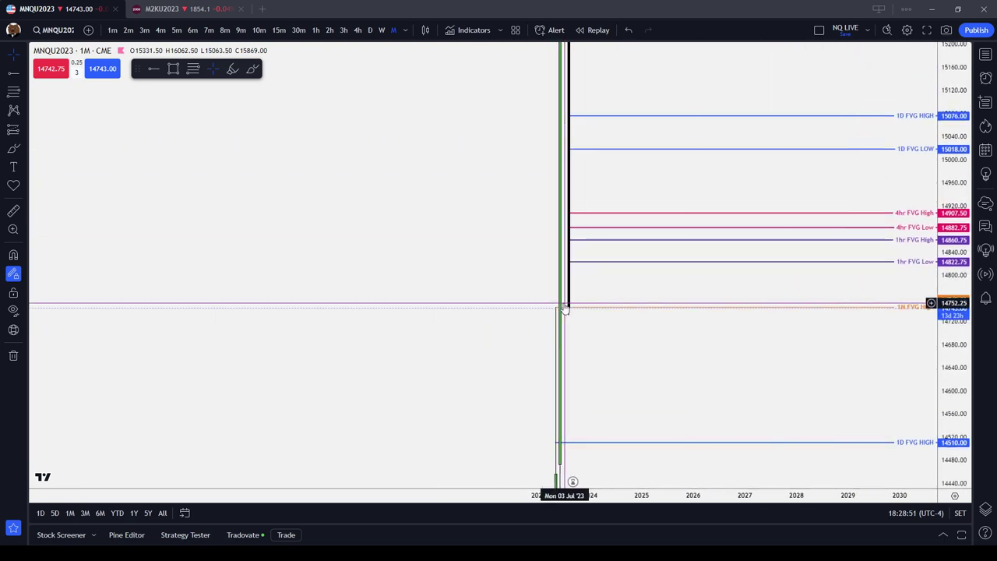
pyautogui.scroll(3, 563, 302)
# - View the candles and FVG levels on a rescaled weekly chart, and set the timeframe to daily
pyautogui.click(370, 30)
pyautogui.click(381, 29)
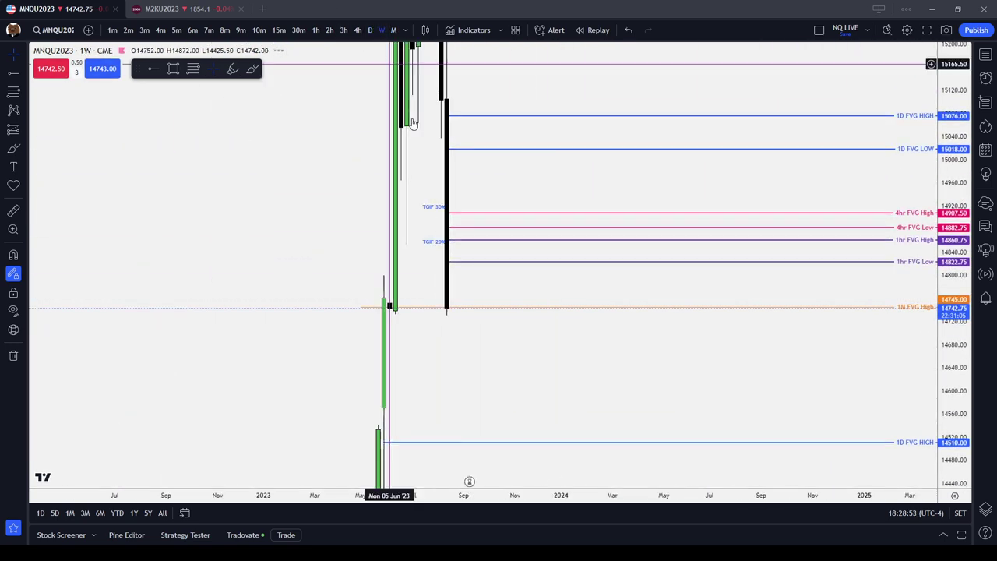
pyautogui.moveTo(500, 331); pyautogui.dragTo(578, 390)
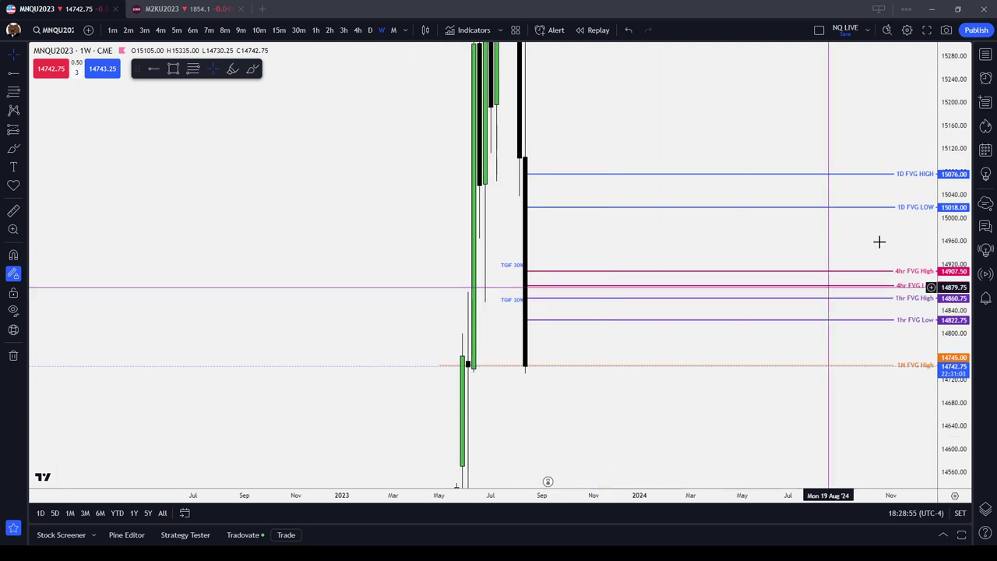
pyautogui.moveTo(959, 129); pyautogui.dragTo(960, 187)
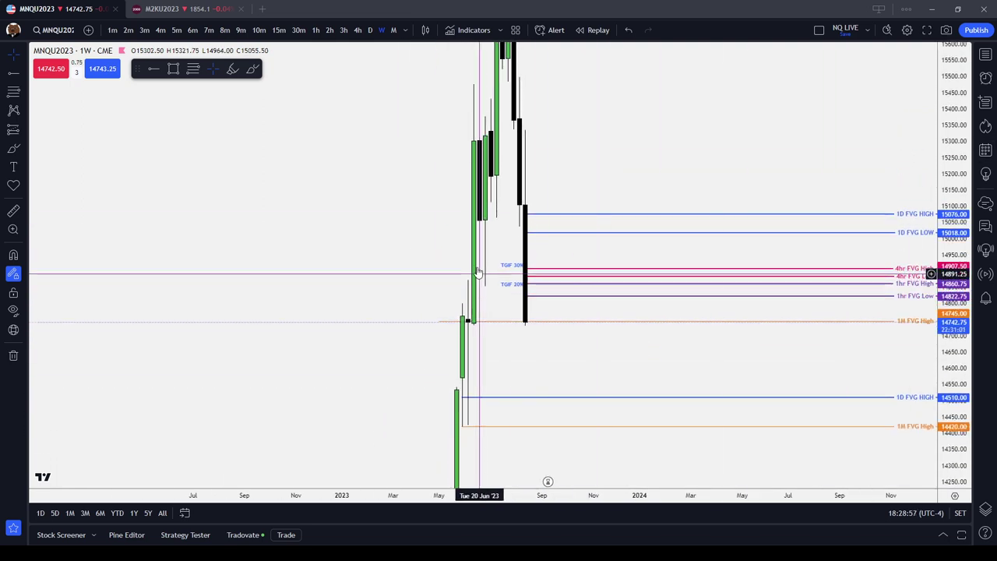
pyautogui.click(370, 30)
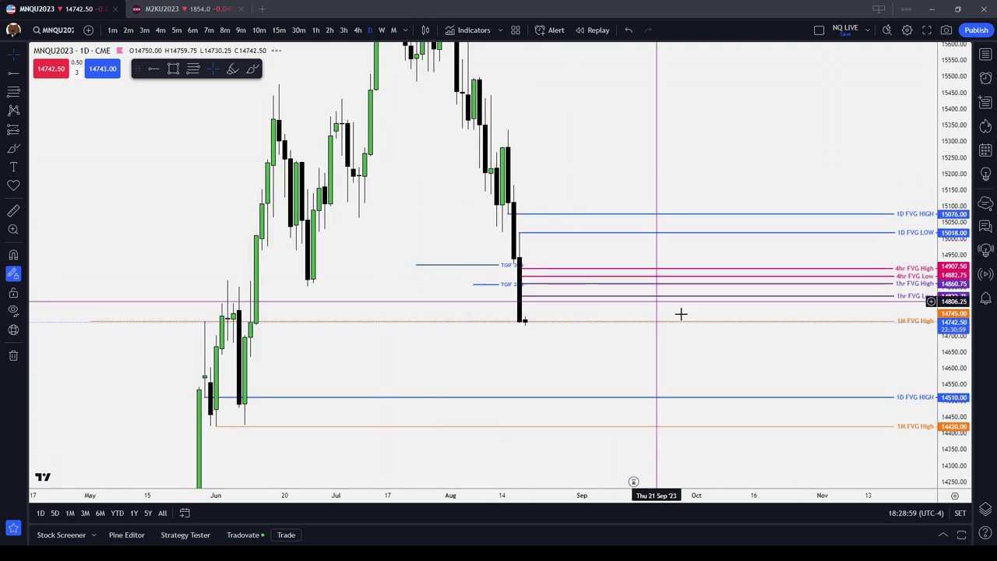